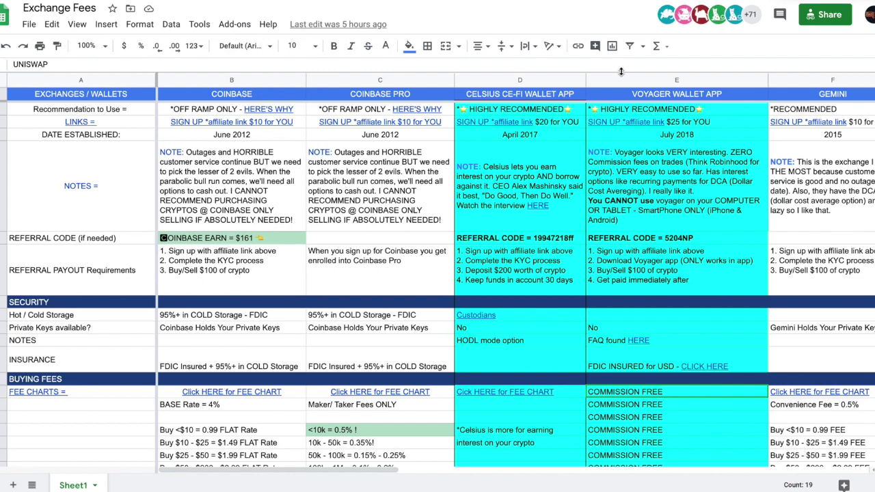
scroll(622, 101, right, 2)
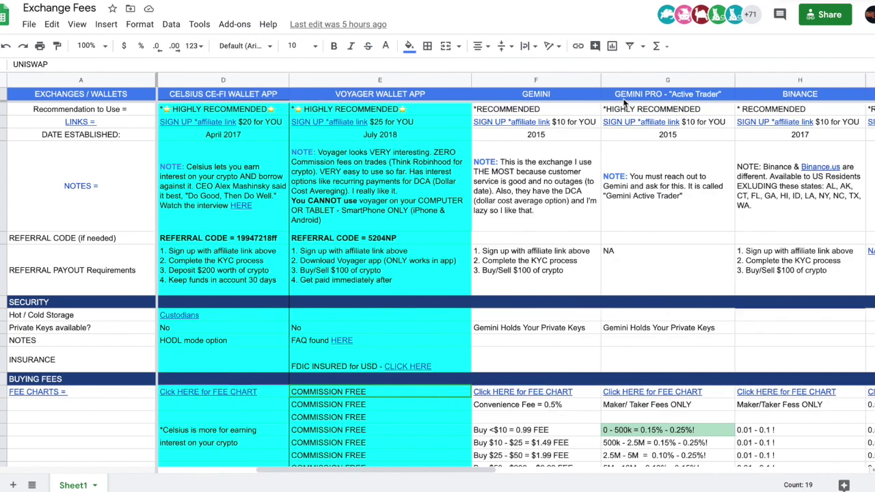
scroll(624, 102, left, 1)
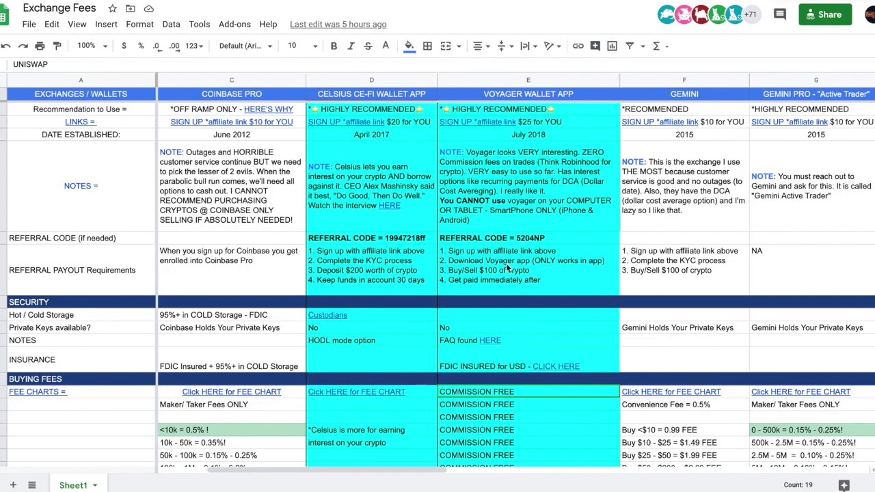
scroll(509, 268, down, 1)
scroll(480, 385, down, 5)
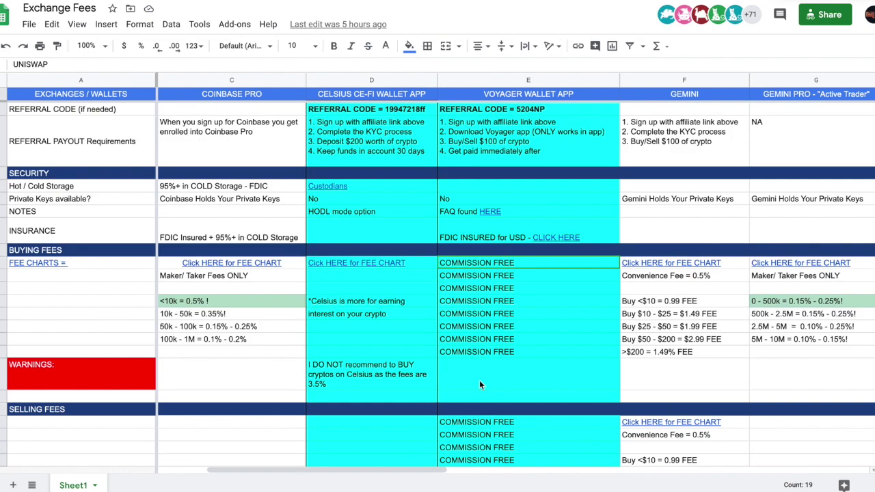
scroll(480, 385, down, 15)
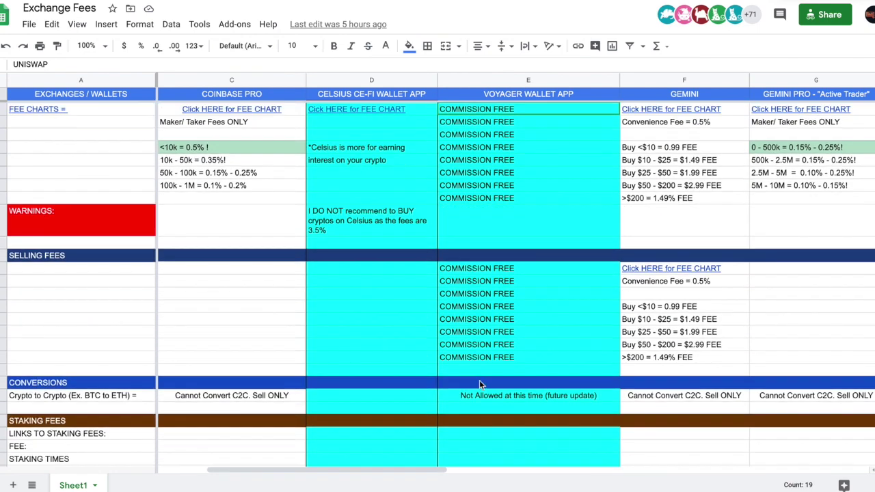
scroll(479, 385, down, 7)
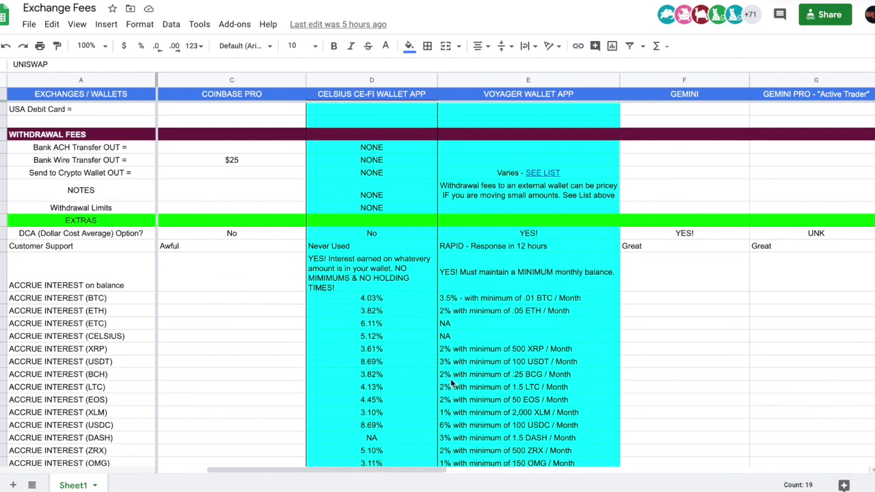
scroll(357, 372, up, 20)
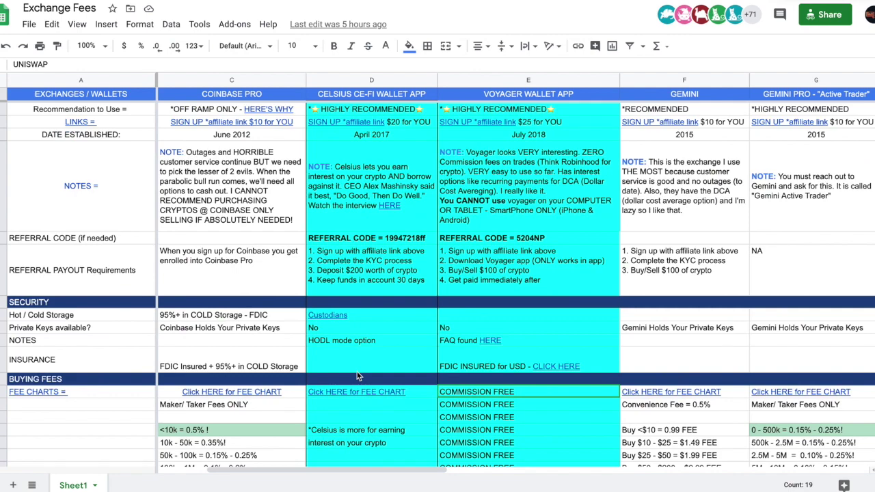
scroll(195, 401, down, 1)
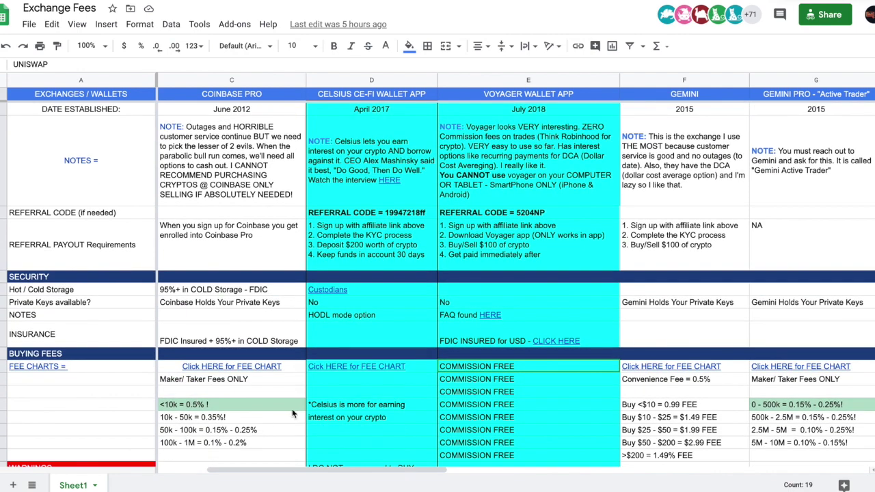
scroll(436, 340, down, 12)
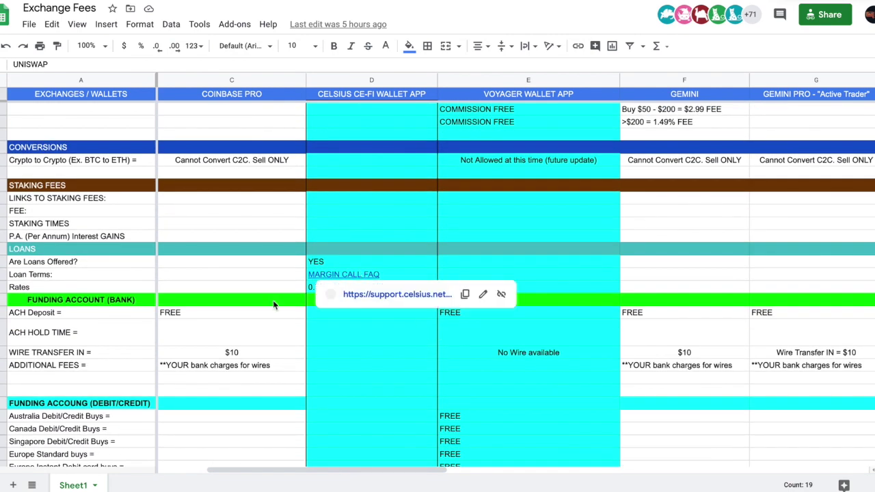
scroll(586, 373, right, 15)
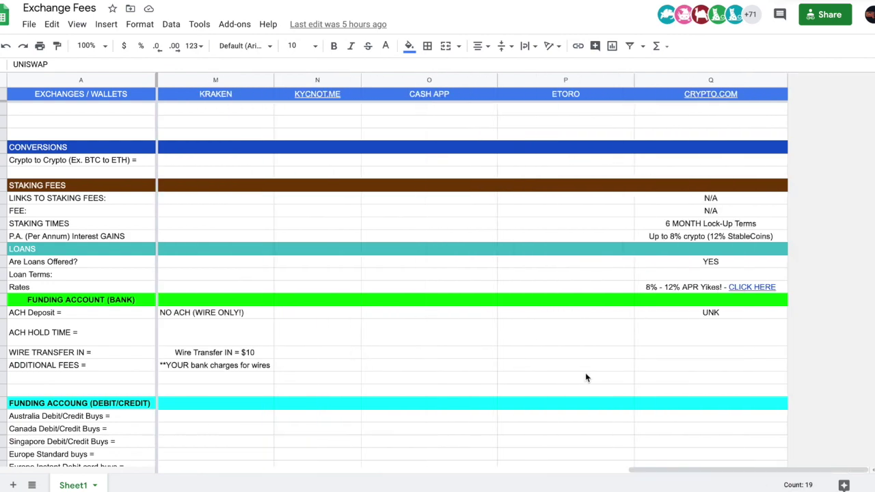
scroll(585, 372, left, 6)
scroll(340, 326, up, 12)
scroll(340, 326, up, 5)
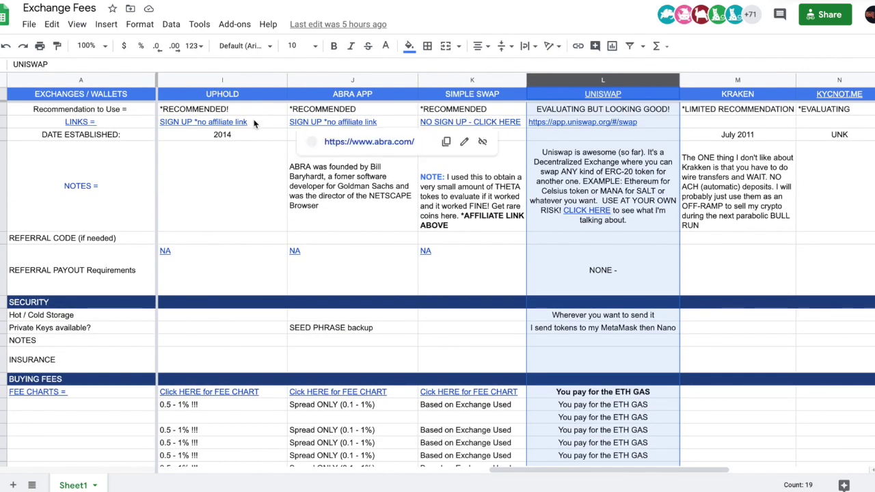
scroll(254, 123, left, 10)
scroll(253, 102, right, 10)
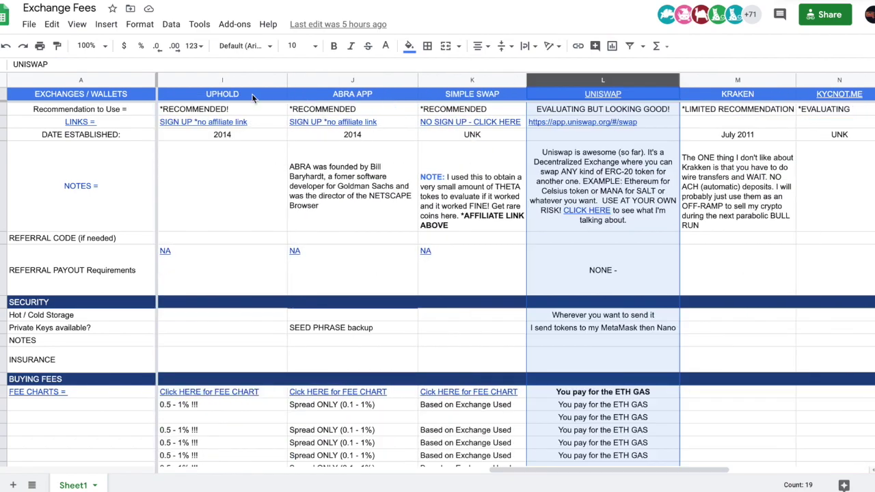
scroll(731, 99, right, 8)
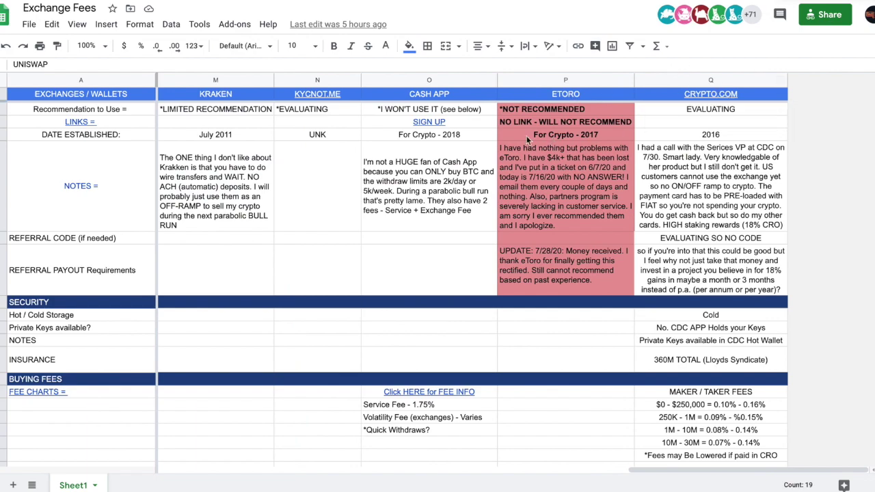
scroll(527, 135, left, 15)
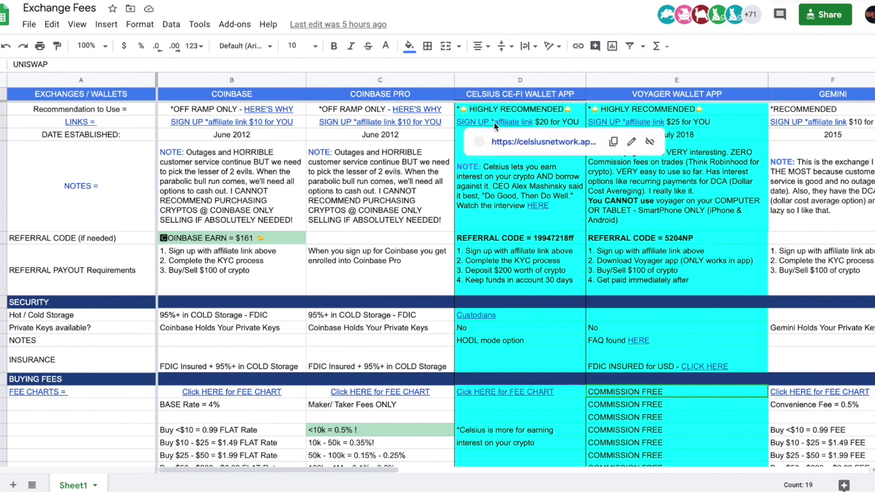
mouse_move(408, 125)
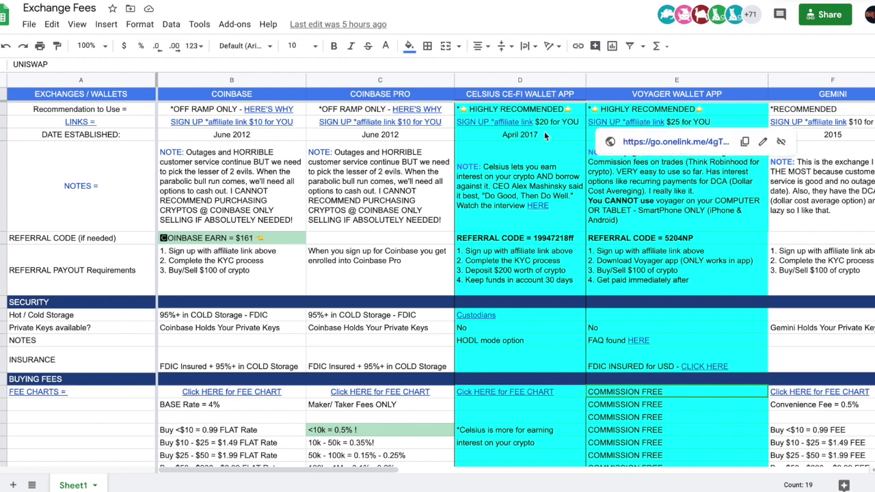
mouse_move(783, 120)
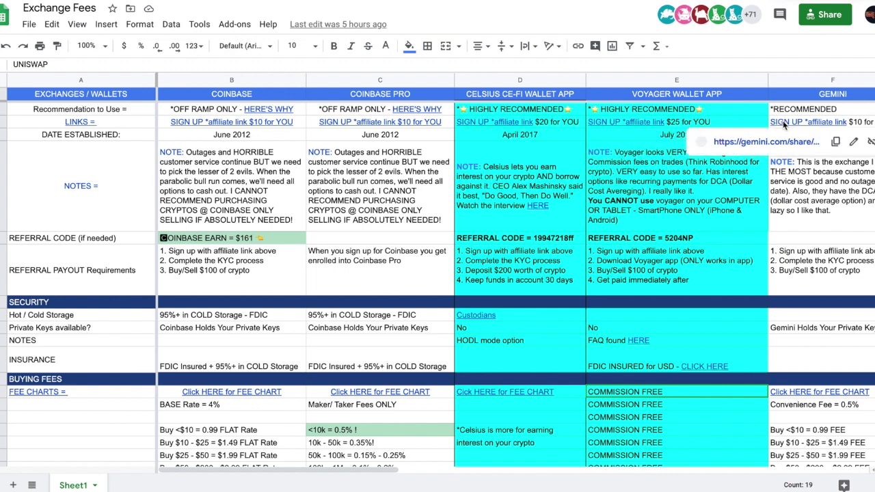
scroll(783, 120, right, 2)
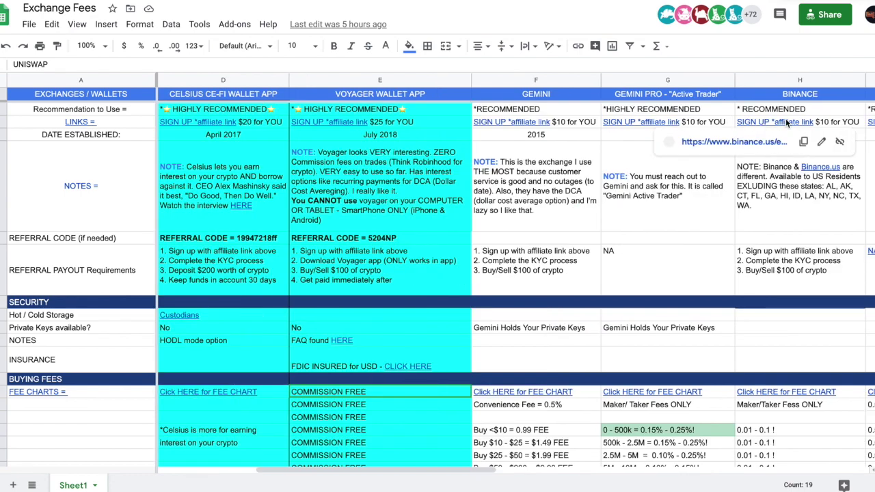
scroll(785, 121, right, 2)
mouse_move(745, 126)
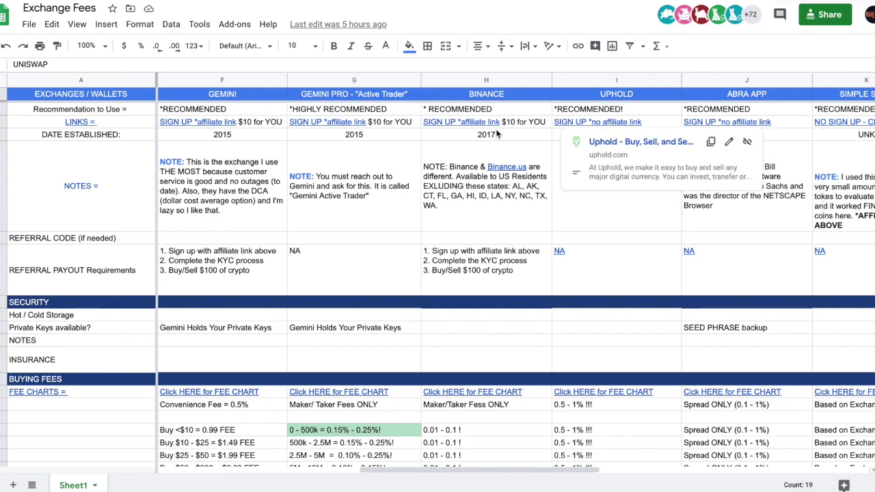
scroll(491, 129, right, 2)
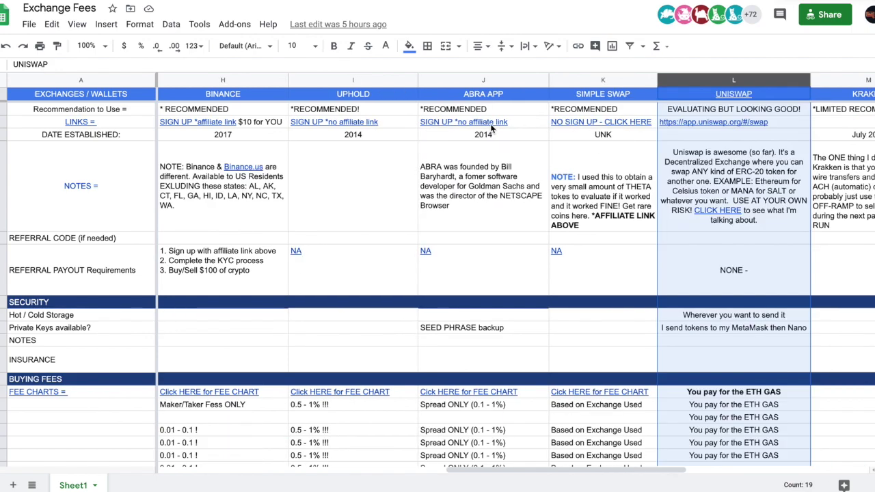
scroll(490, 128, left, 6)
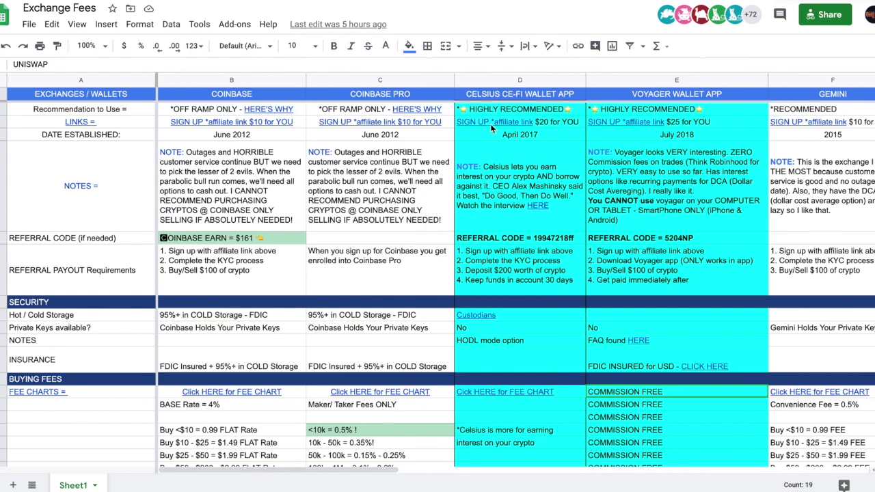
scroll(491, 128, right, 1)
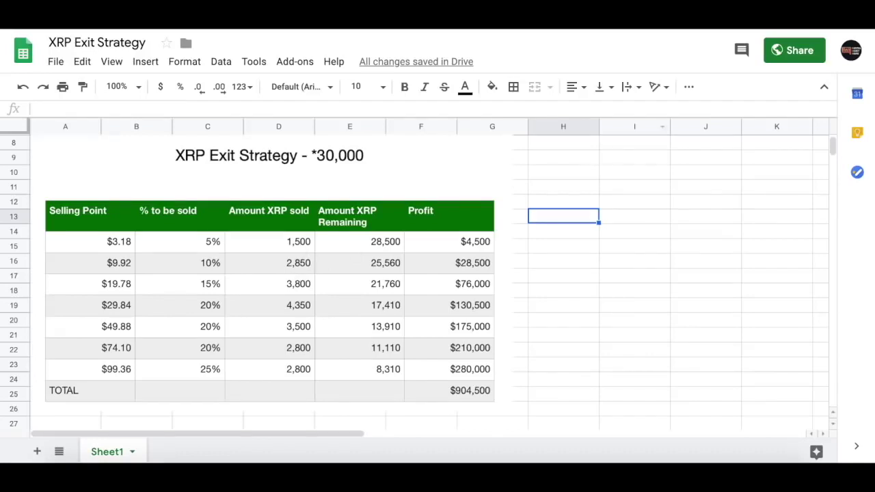
Switch from the XRP Exit Strategy sheet back to the Coinbase Pro XRP-USD trade page
key(ctrl+Tab)
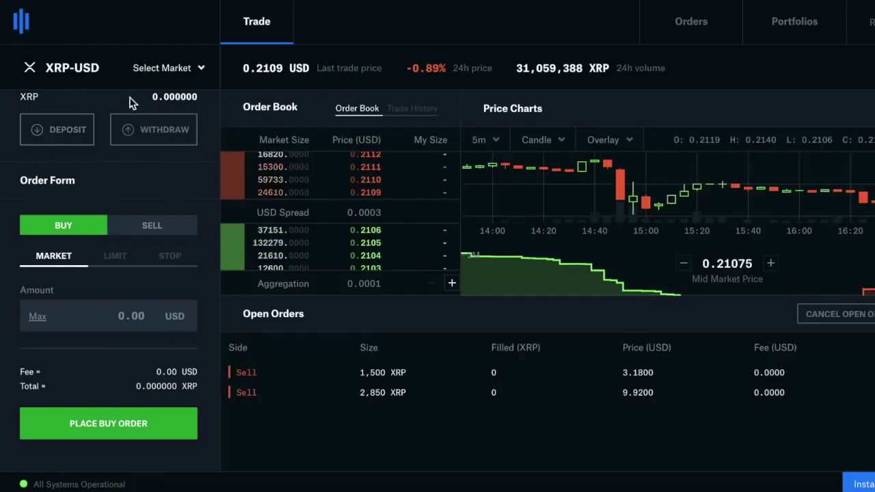
Start an XRP deposit with the Coinbase Account (XRP Wallet) as the source
click(59, 133)
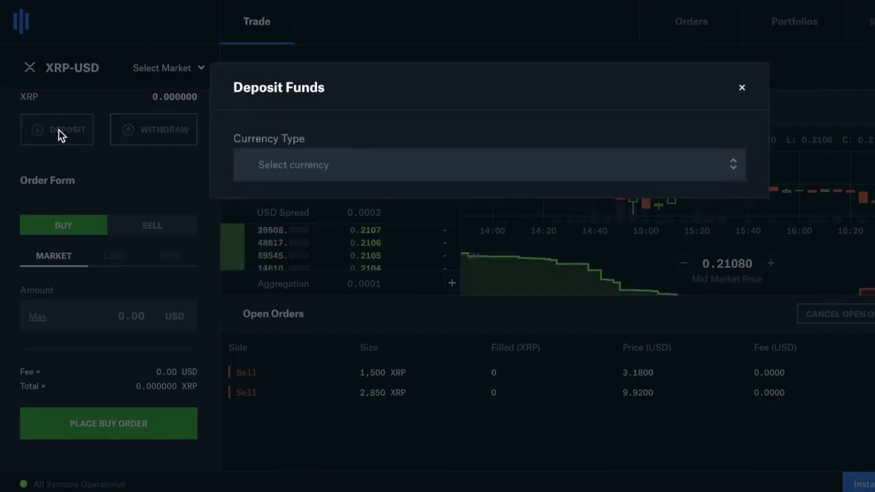
click(344, 171)
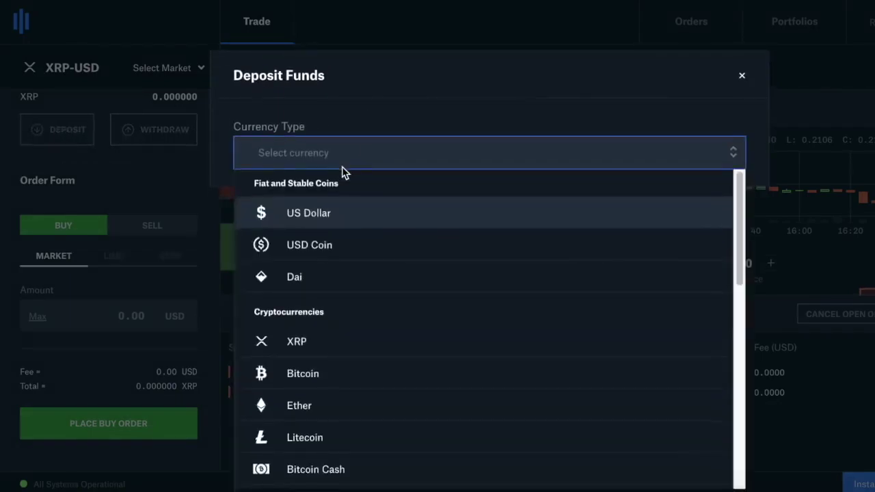
click(293, 342)
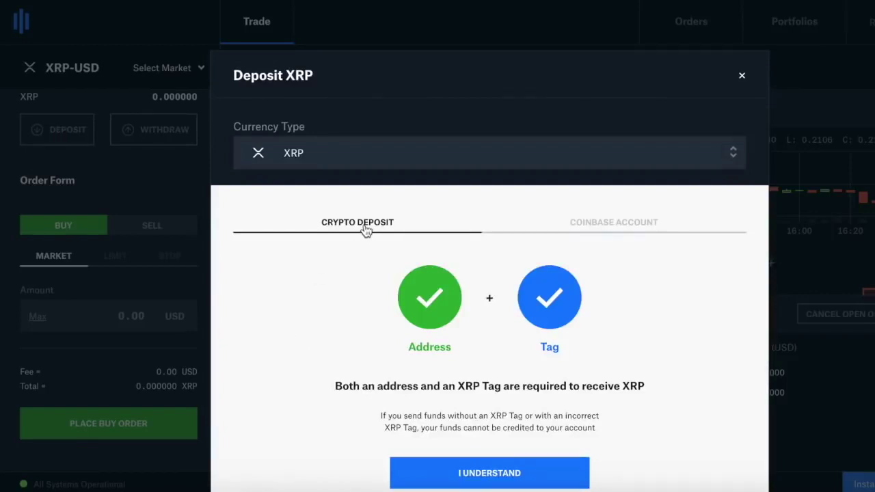
click(643, 228)
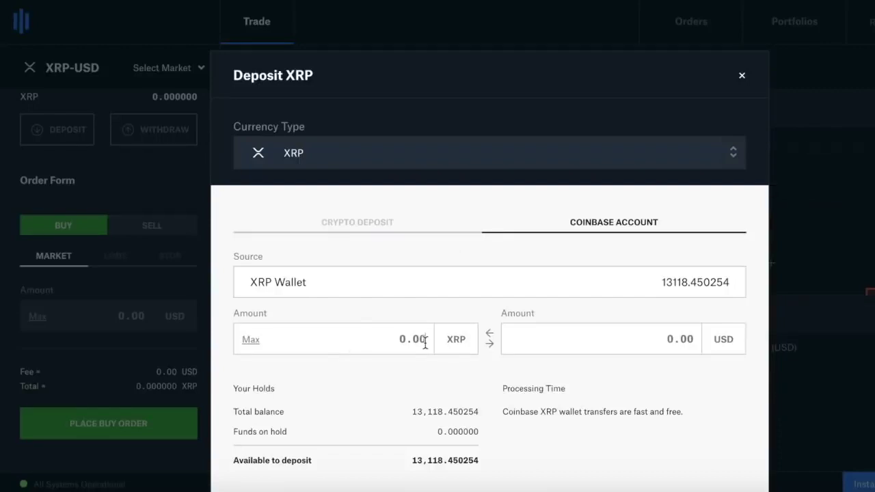
Deposit 1500 XRP from the Coinbase XRP Wallet and dismiss the confirmation
text(1500)
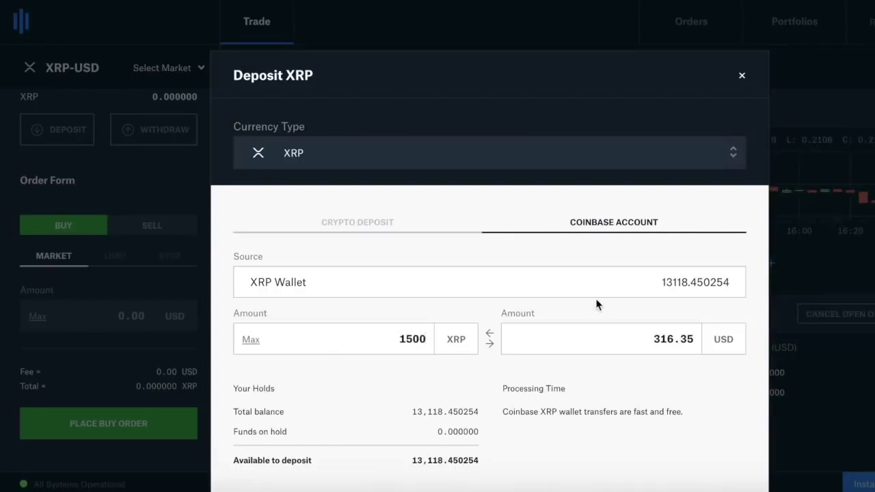
scroll(597, 305, down, 2)
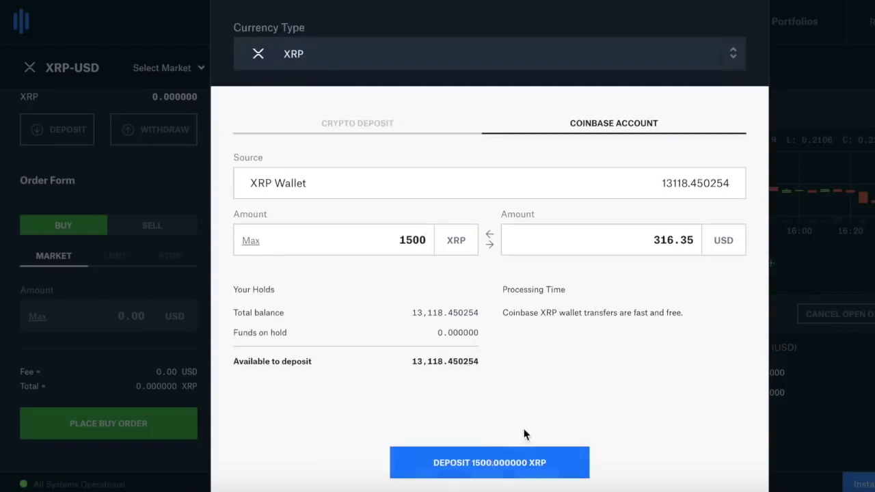
click(503, 460)
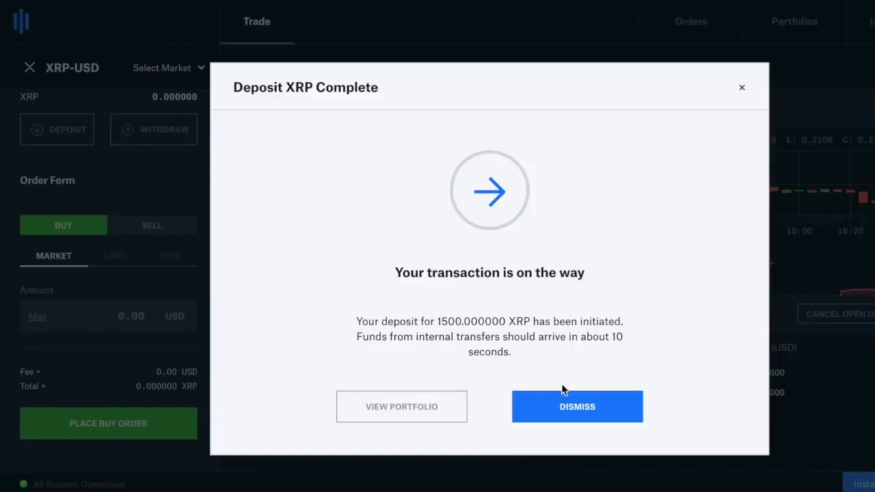
click(585, 408)
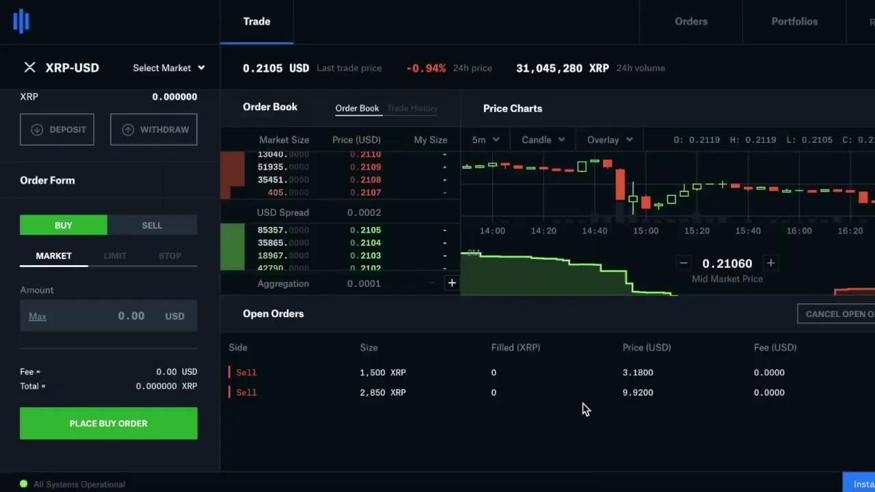